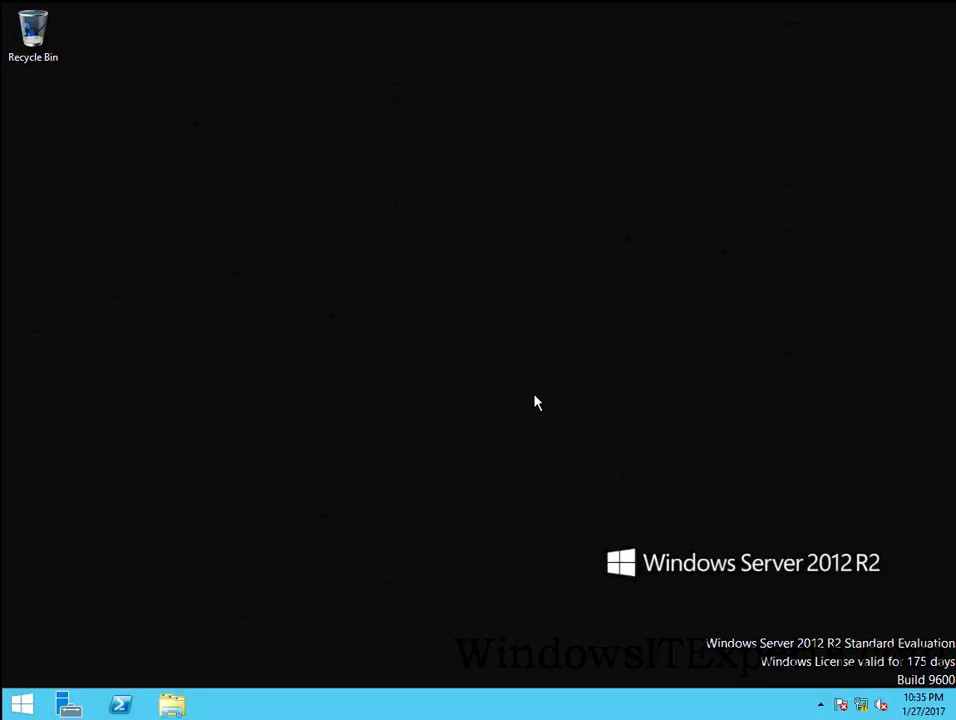
# Step: Launch gpmc.msc from Run, then minimize the console to reveal the Windows 10 client desktop
pyautogui.press('super+r')
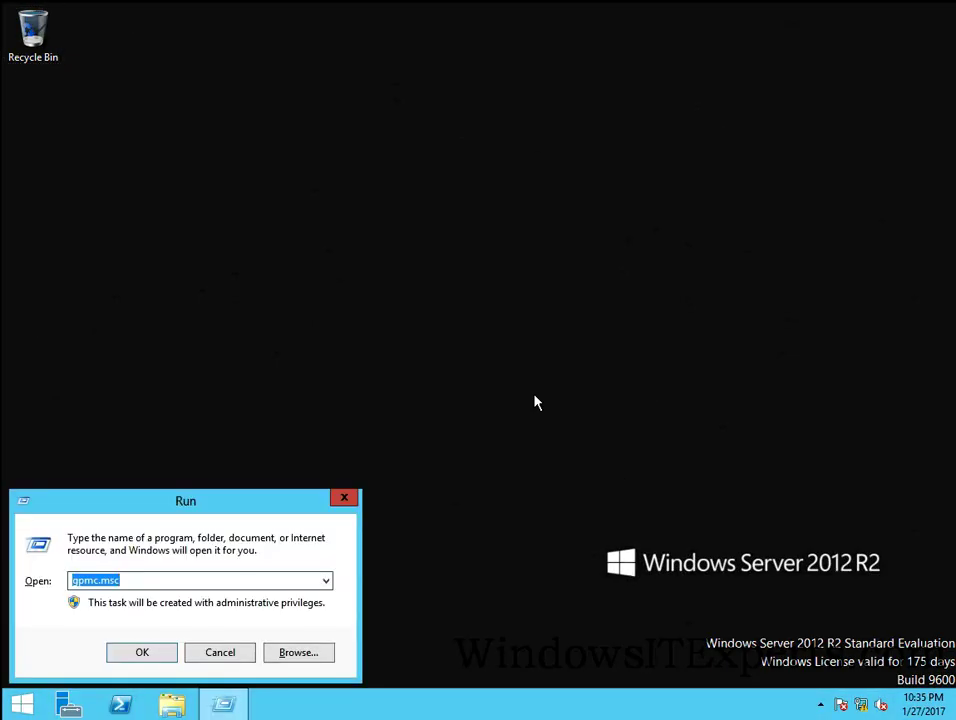
pyautogui.press('Return')
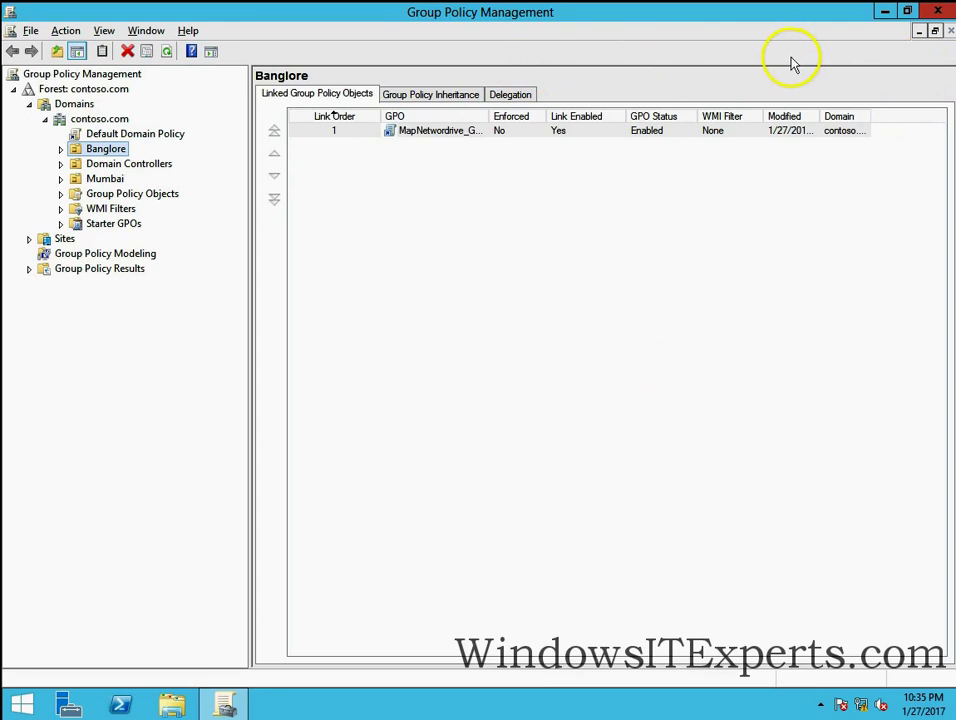
pyautogui.click(886, 13)
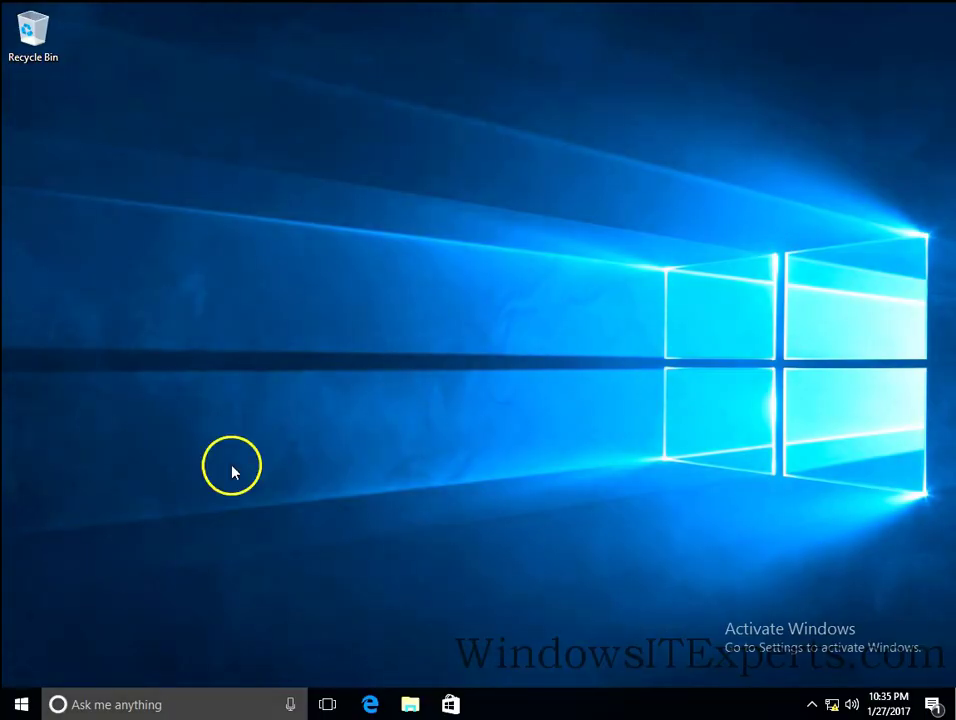
# Step: Check the Start menu power button still lists Sleep, Shut down and Restart
pyautogui.click(21, 704)
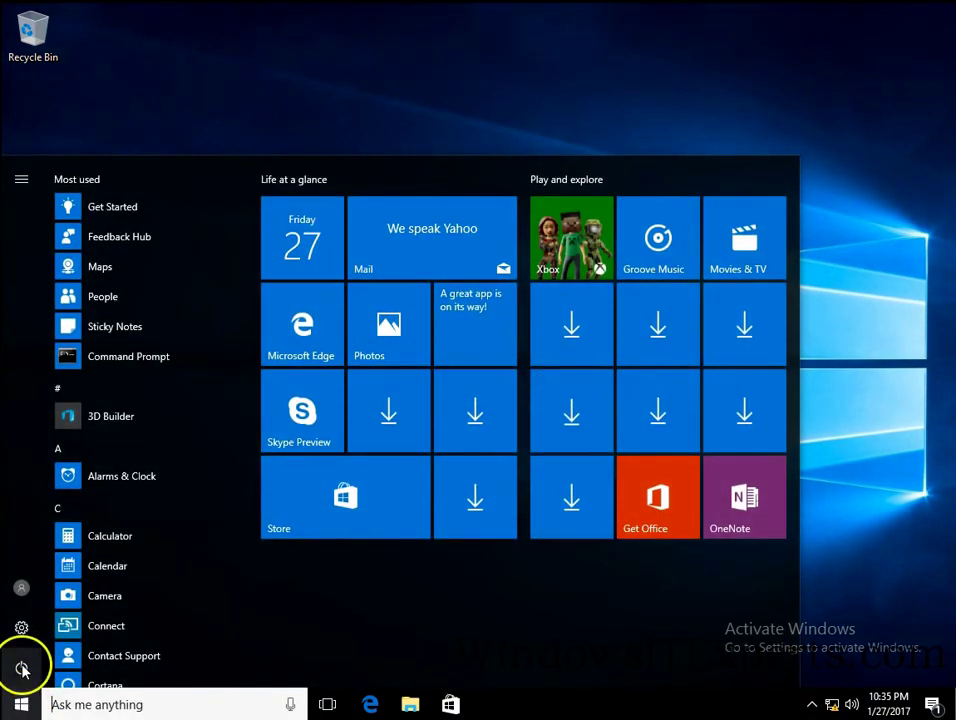
pyautogui.click(21, 668)
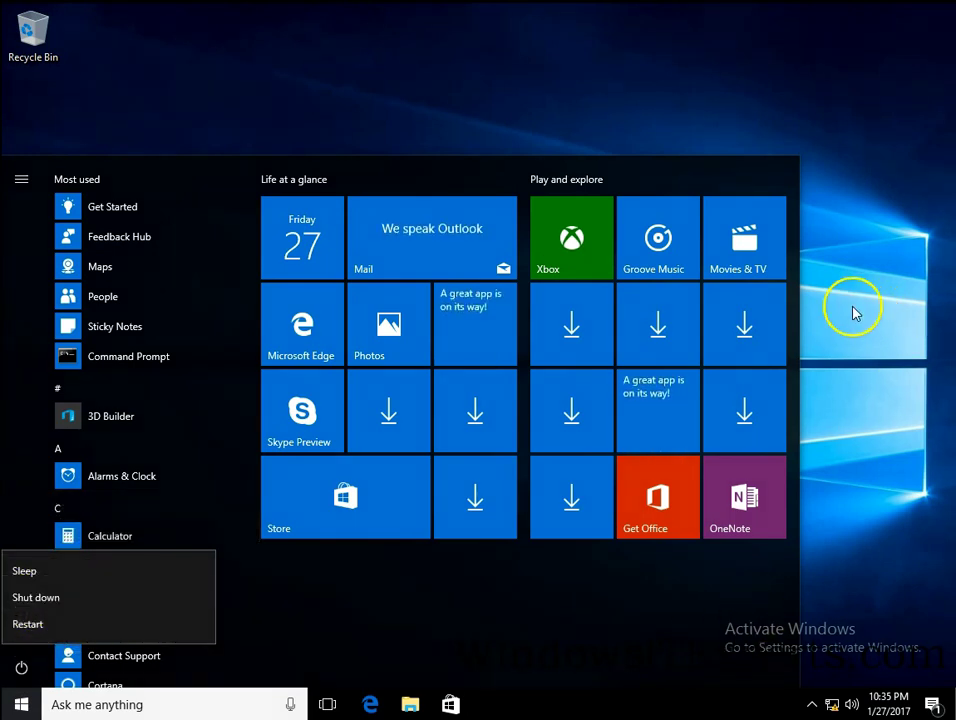
pyautogui.click(885, 428)
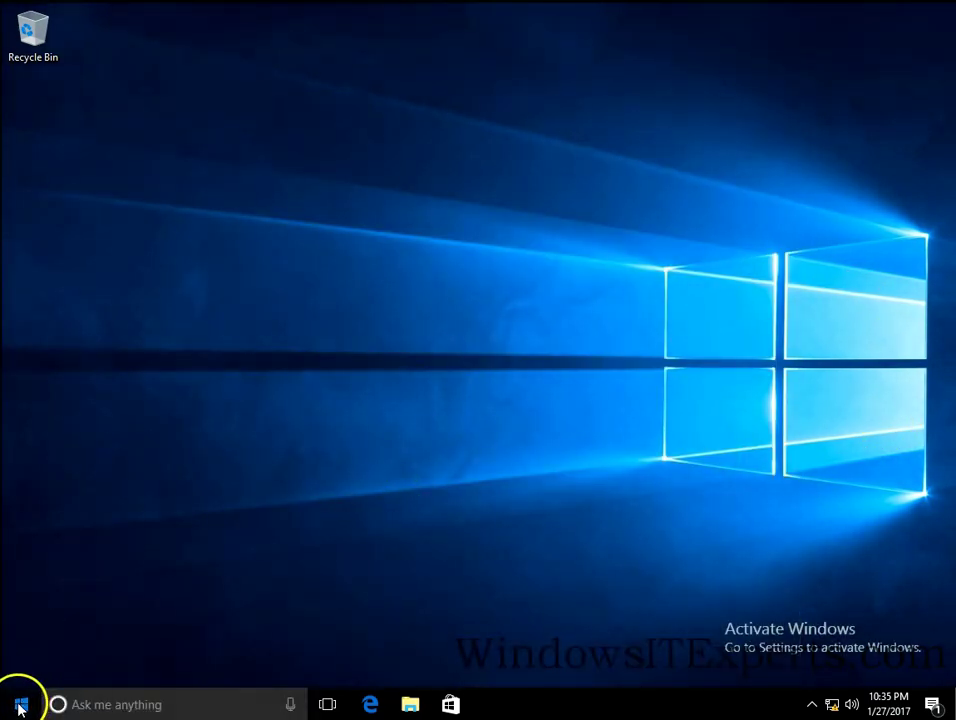
# Step: View the signed-in account's options in the Start menu, then dismiss it
pyautogui.click(22, 706)
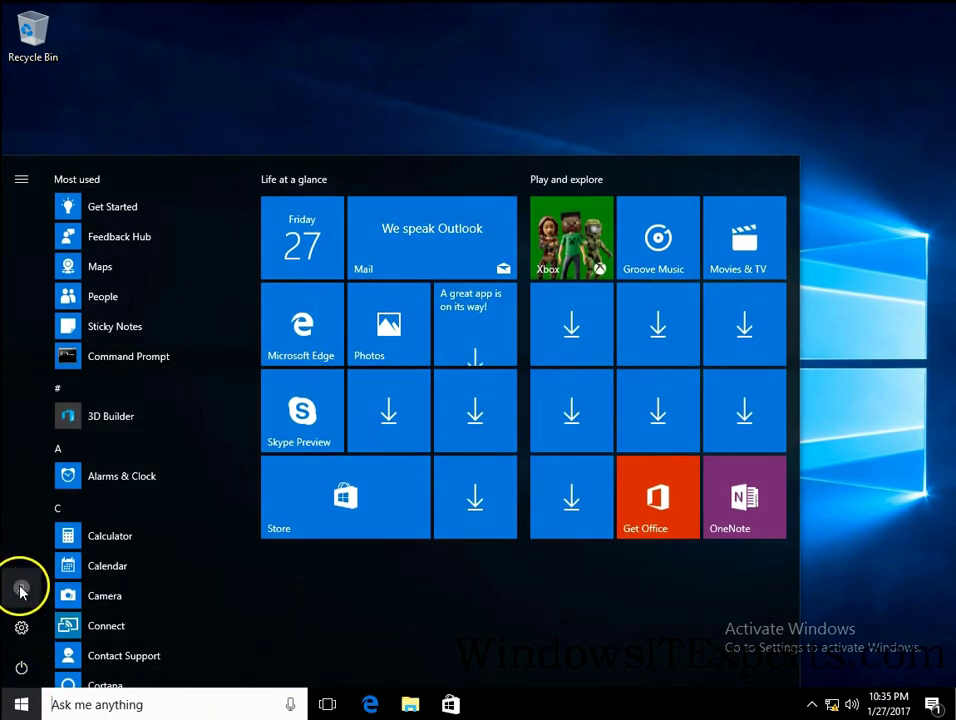
pyautogui.click(21, 590)
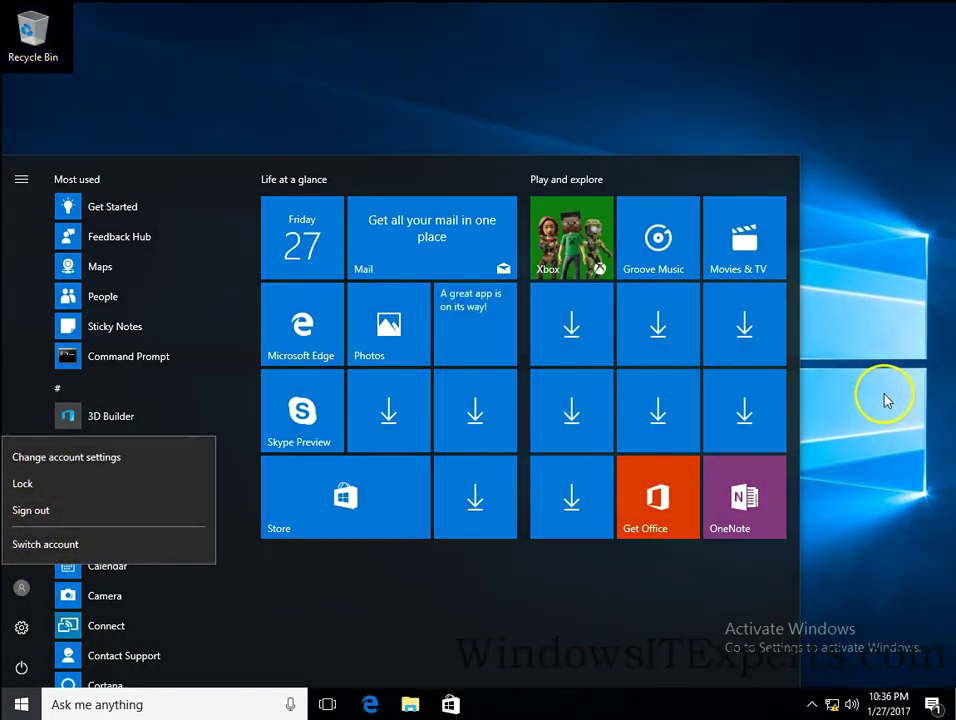
pyautogui.click(886, 398)
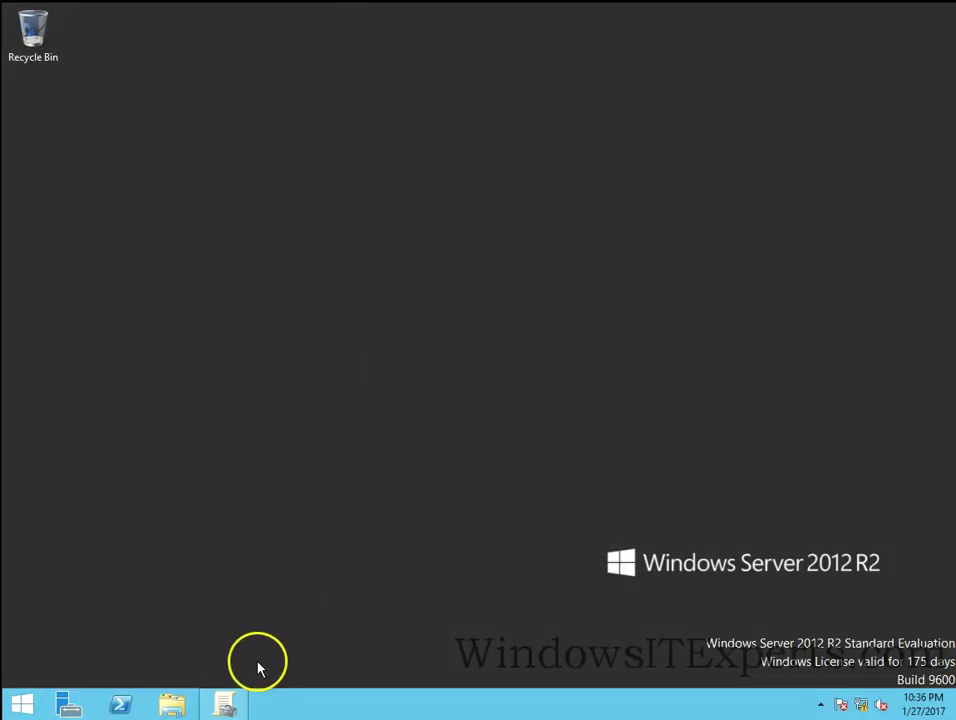
# Step: Create a GPO named Hide_Shutdown_GPO in the domain, linked to the Banglore OU
pyautogui.click(226, 702)
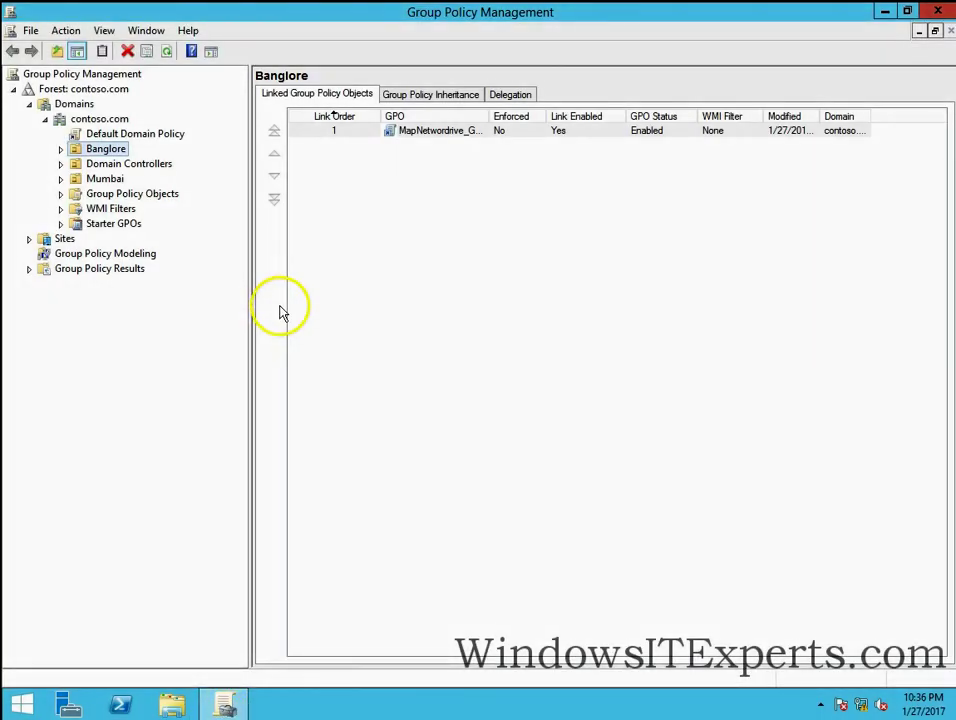
pyautogui.click(100, 149)
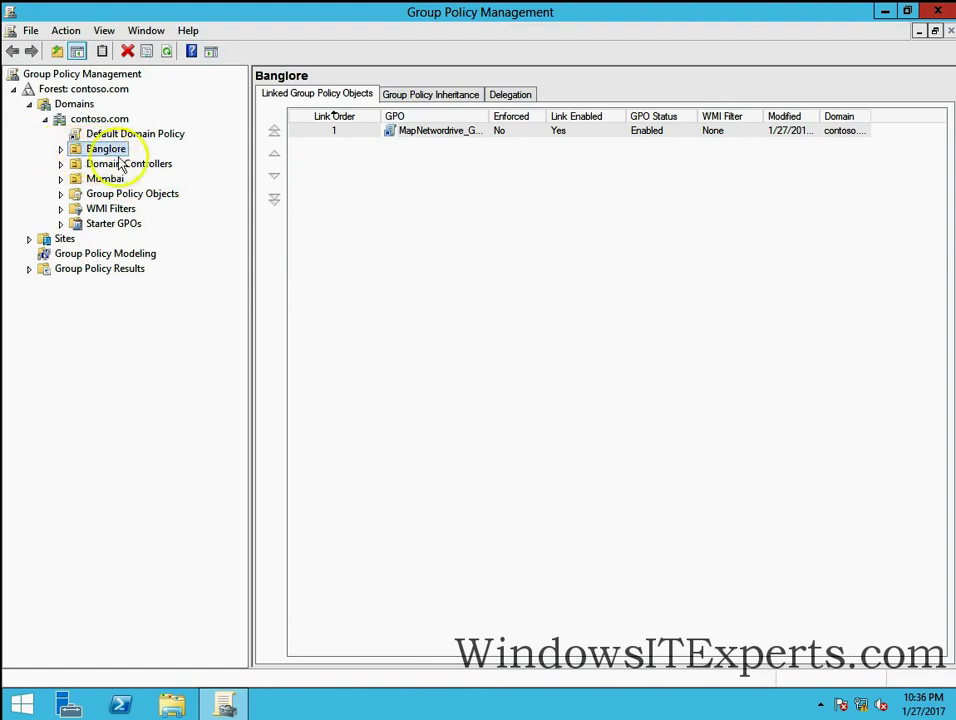
pyautogui.click(60, 149)
pyautogui.rightClick(113, 152)
pyautogui.click(166, 171)
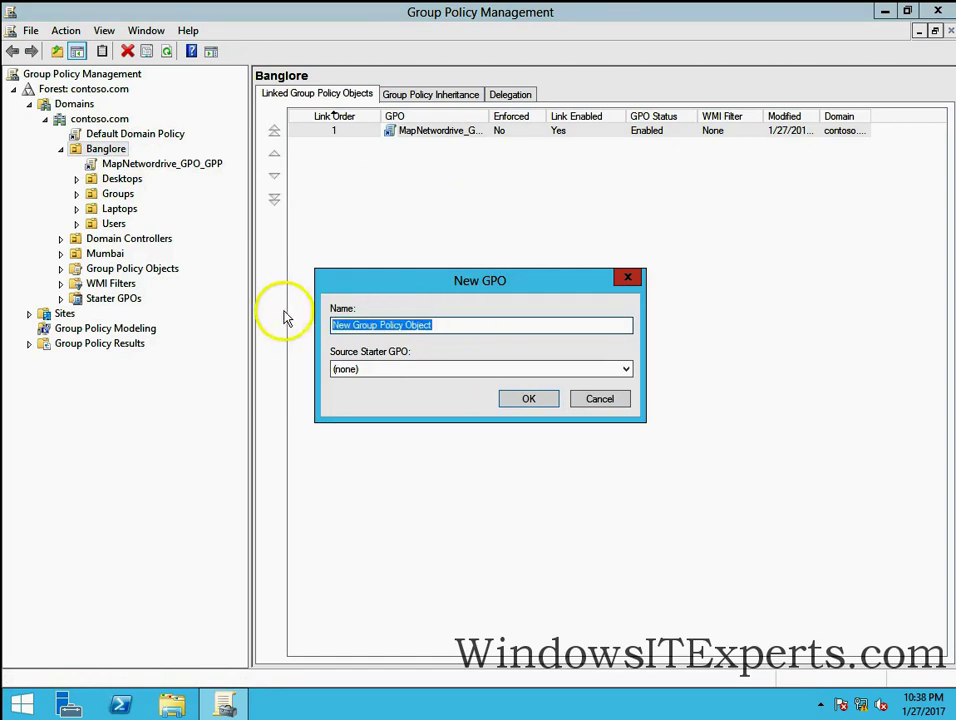
pyautogui.write('Hide_Shutdown_GPO')
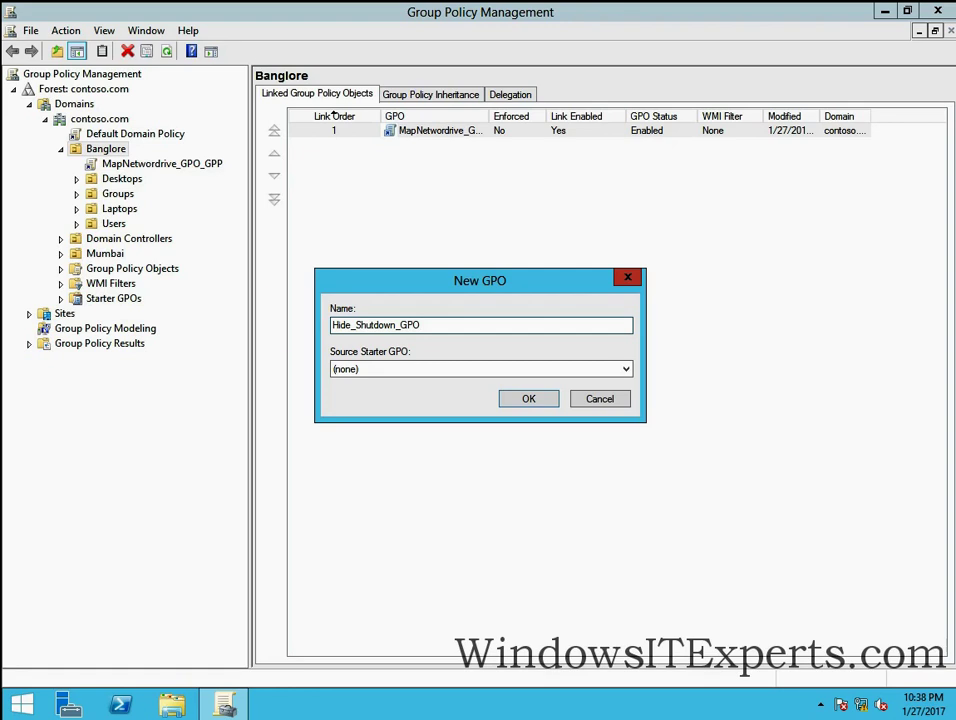
pyautogui.click(527, 399)
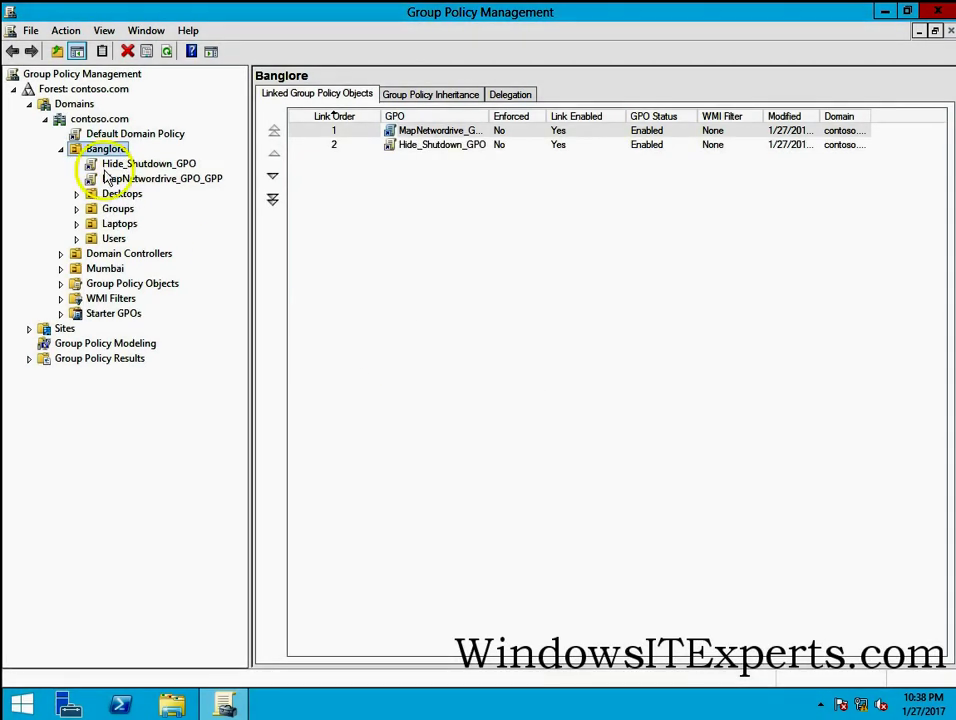
pyautogui.rightClick(140, 163)
# Step: Edit Hide_Shutdown_GPO and expand User Configuration > Policies > Administrative Templates
pyautogui.click(186, 177)
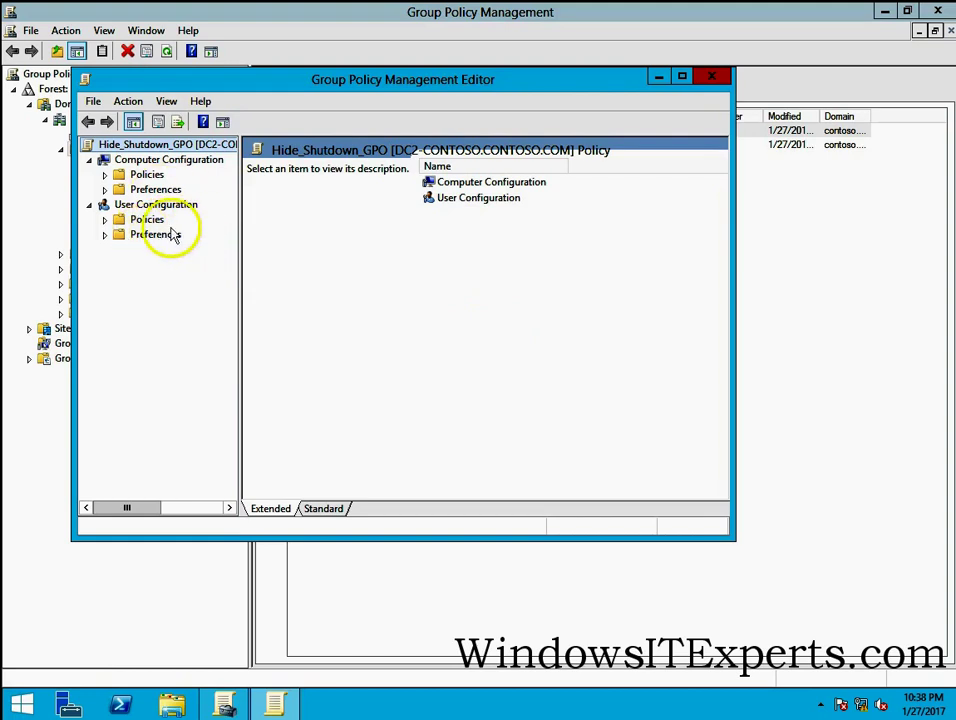
pyautogui.click(105, 220)
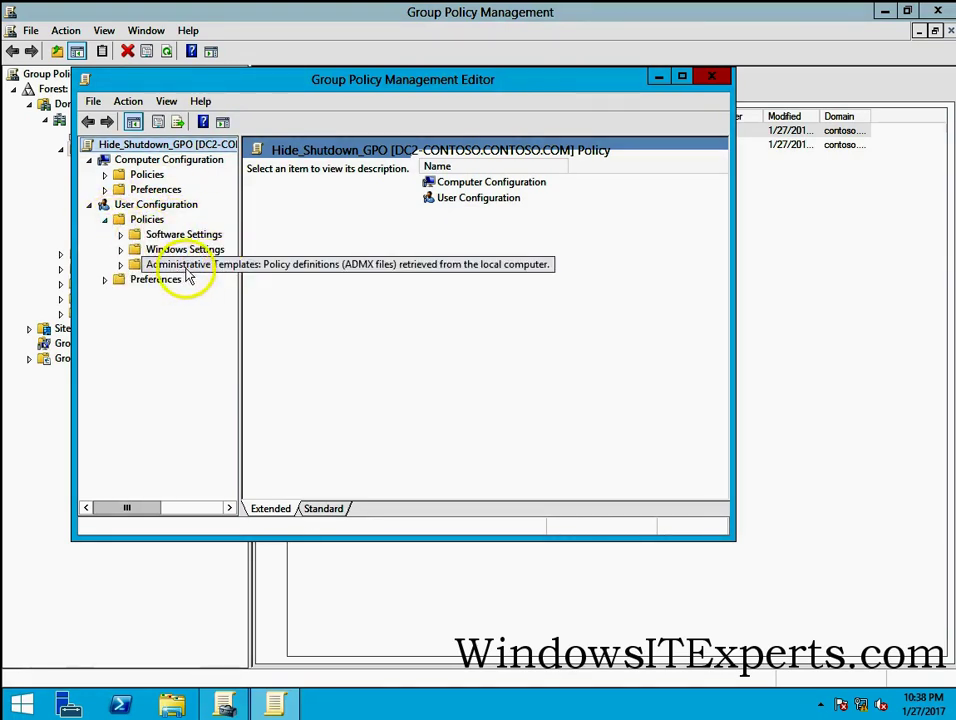
pyautogui.click(200, 249)
pyautogui.click(121, 250)
pyautogui.click(188, 326)
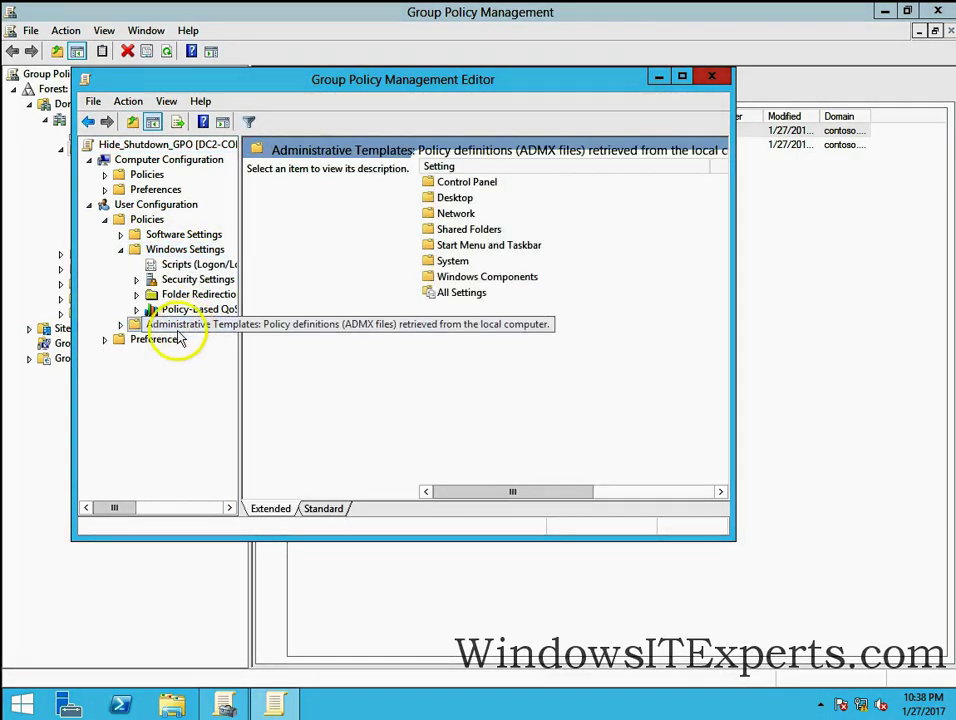
pyautogui.click(120, 326)
# Step: In Start Menu and Taskbar's Standard view, select 'Remove and prevent access to the Shut Down…' policy
pyautogui.moveTo(240, 371); pyautogui.dragTo(303, 372)
pyautogui.click(240, 400)
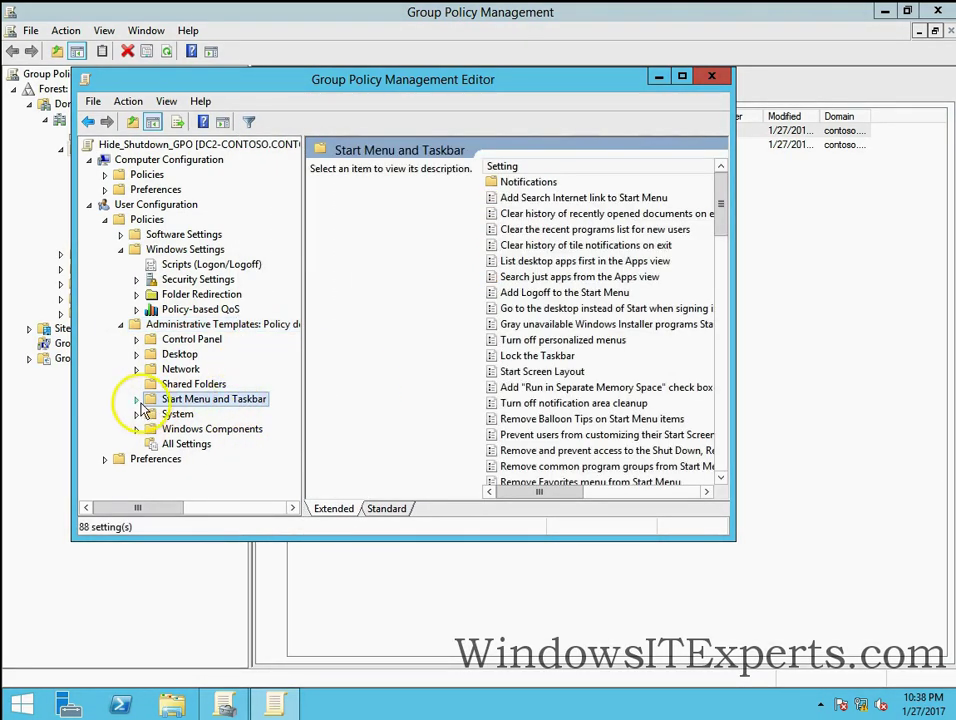
pyautogui.click(398, 509)
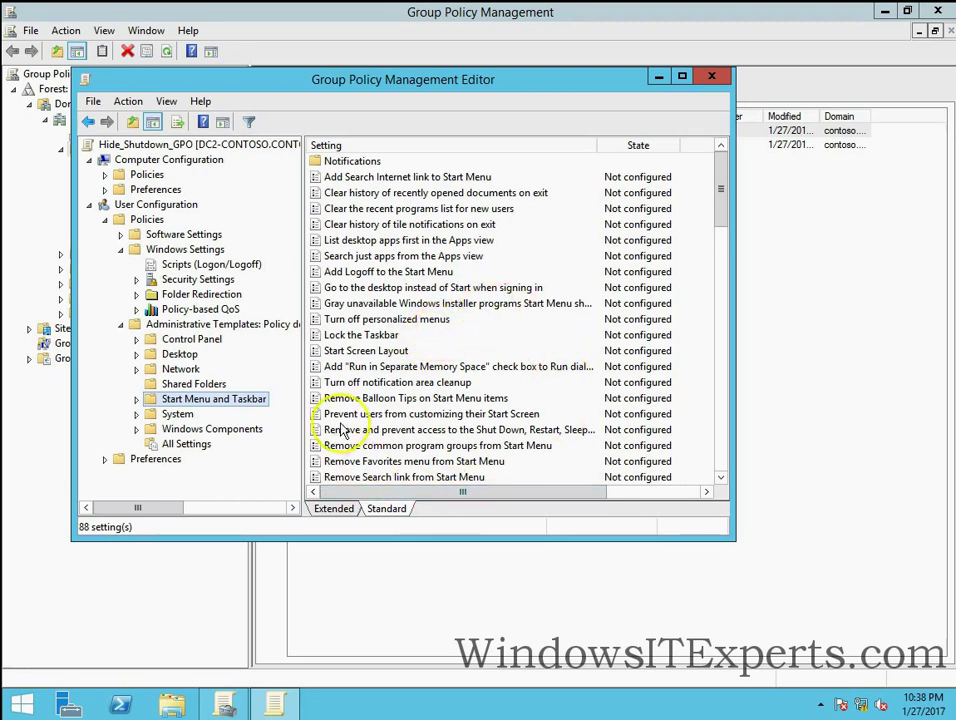
pyautogui.click(448, 429)
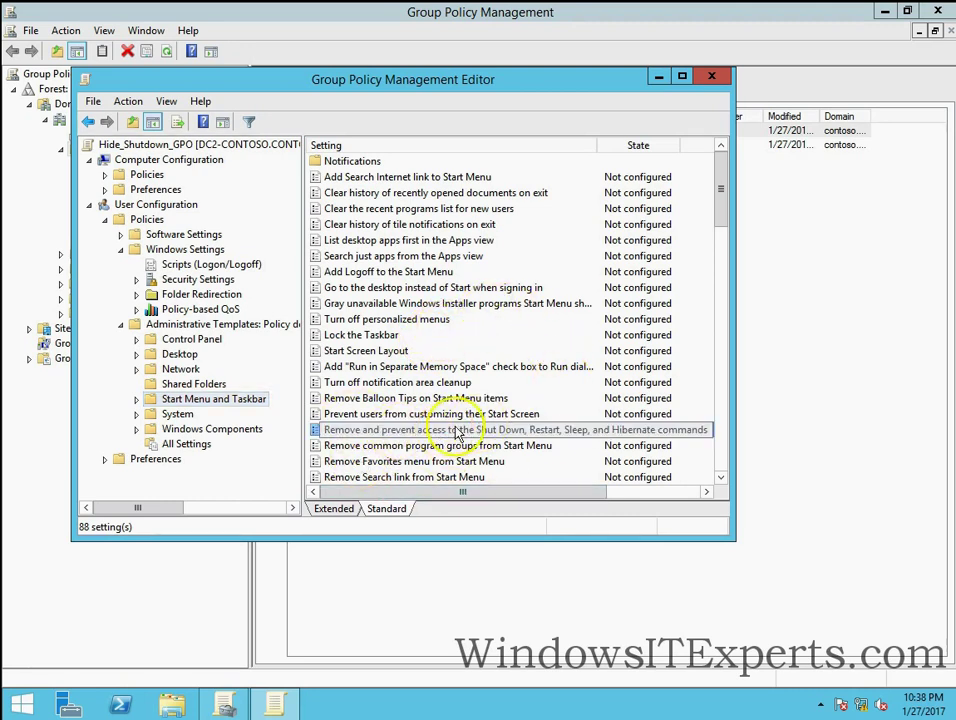
# Step: Set the Shut Down, Restart, Sleep and Hibernate removal policy to Enabled and apply it
pyautogui.doubleClick(400, 438)
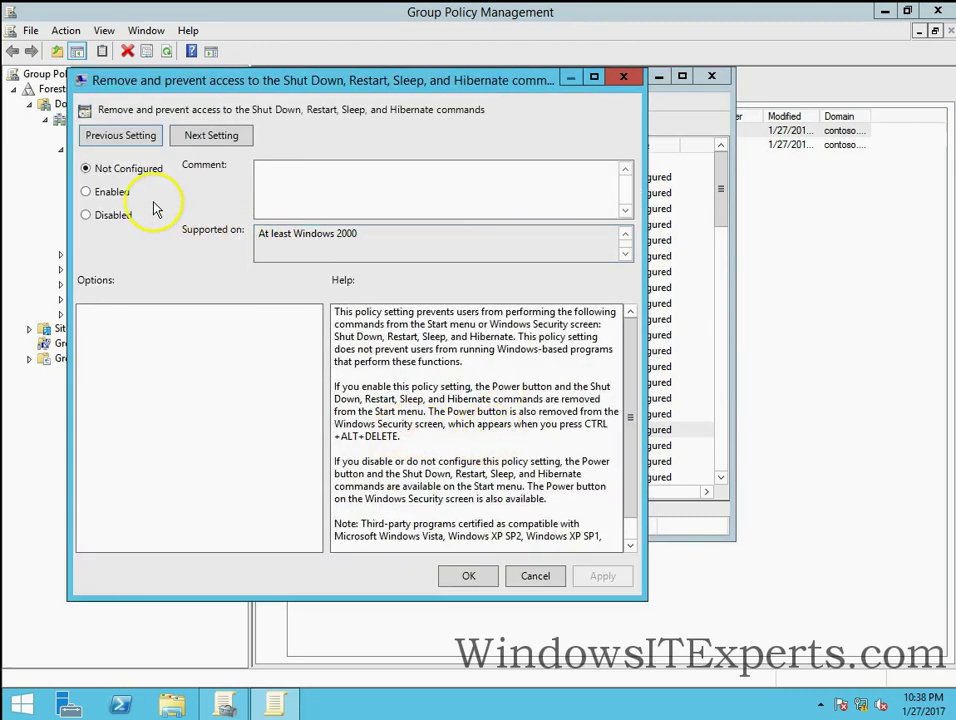
pyautogui.click(86, 192)
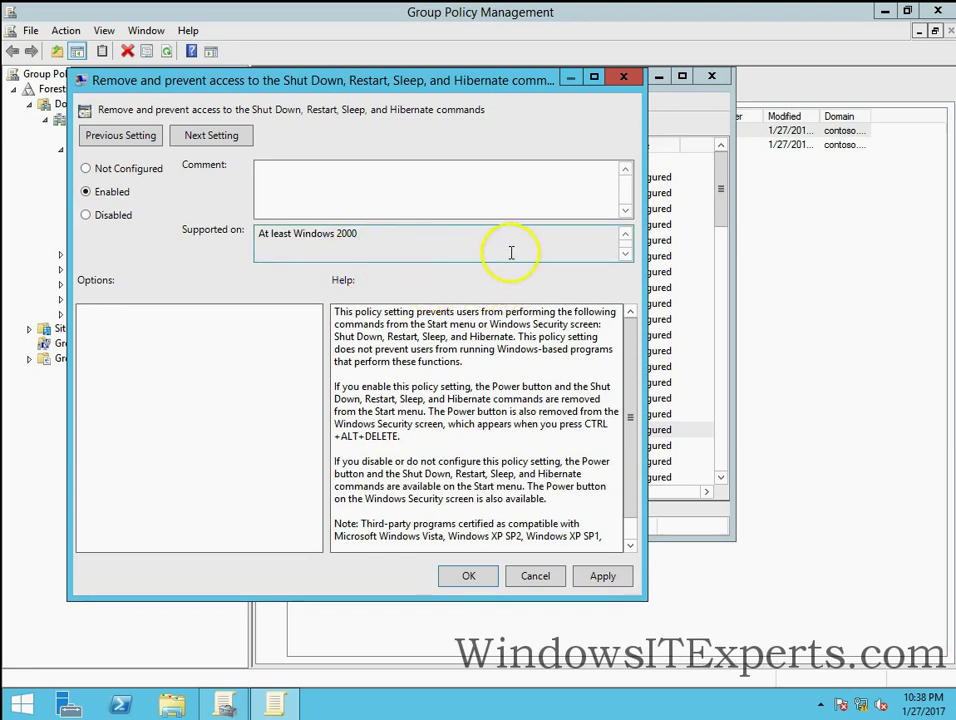
pyautogui.click(603, 576)
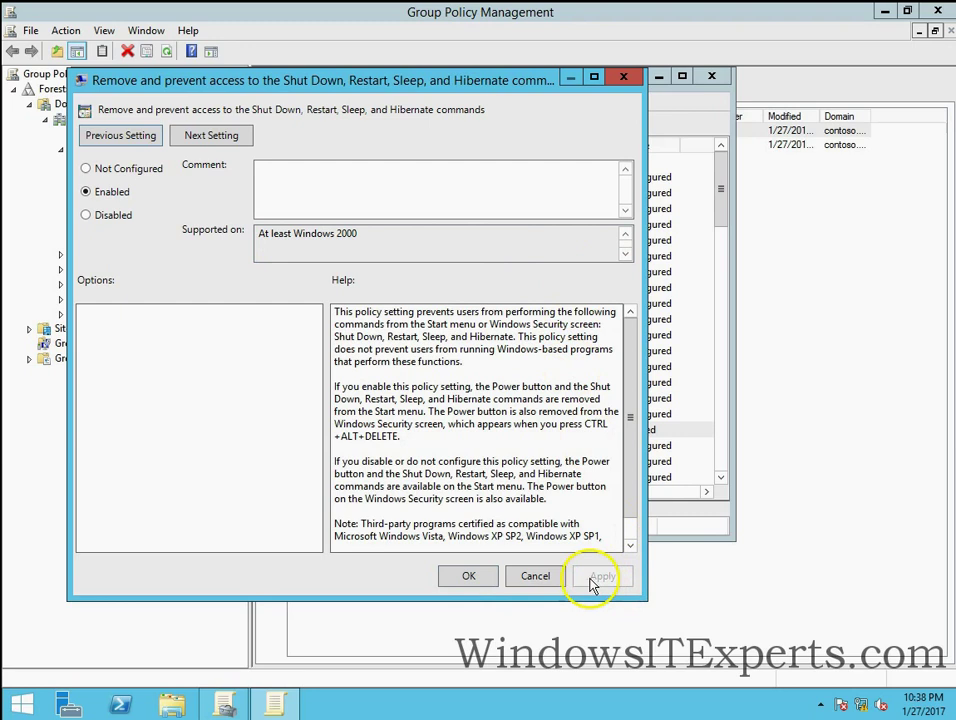
pyautogui.click(472, 577)
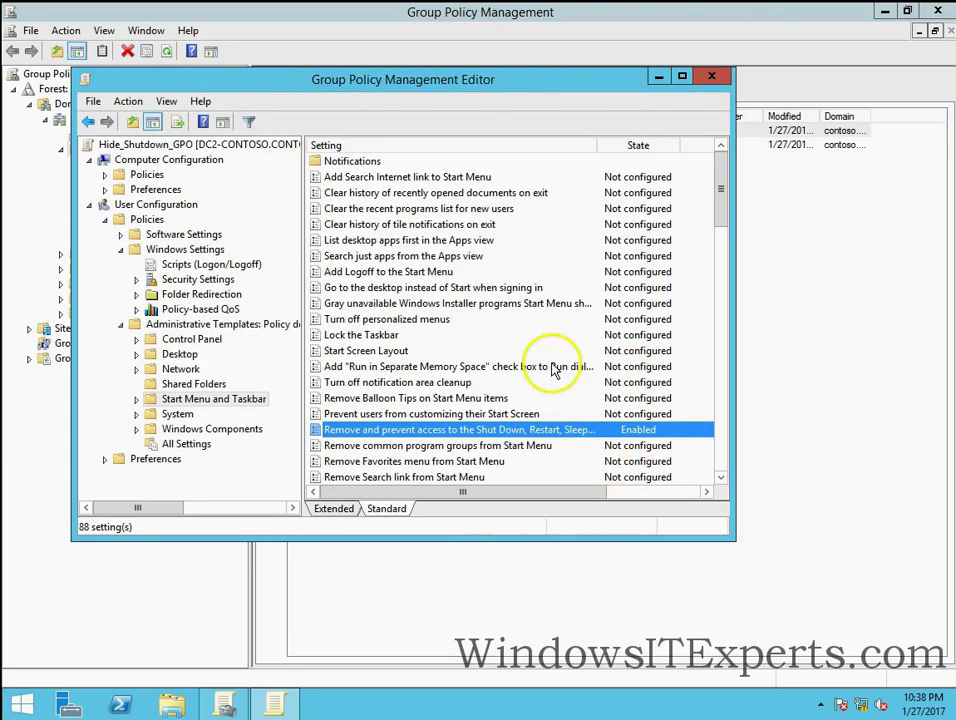
# Step: Close the policy editor and start a Command Prompt on the Windows 10 client
pyautogui.click(708, 78)
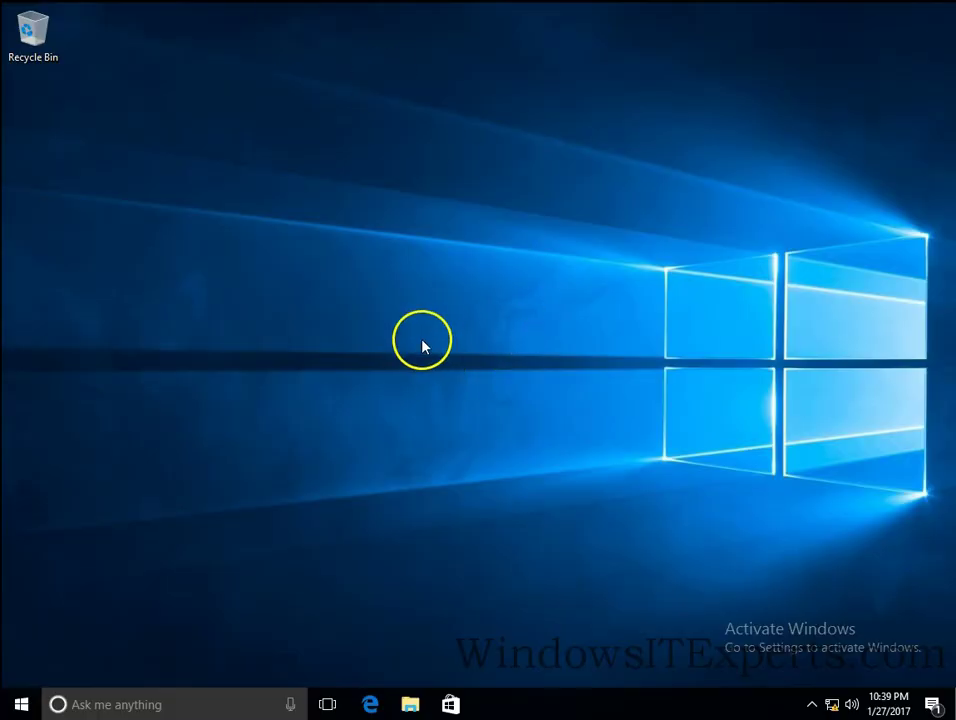
pyautogui.press('super+r')
pyautogui.press('Return')
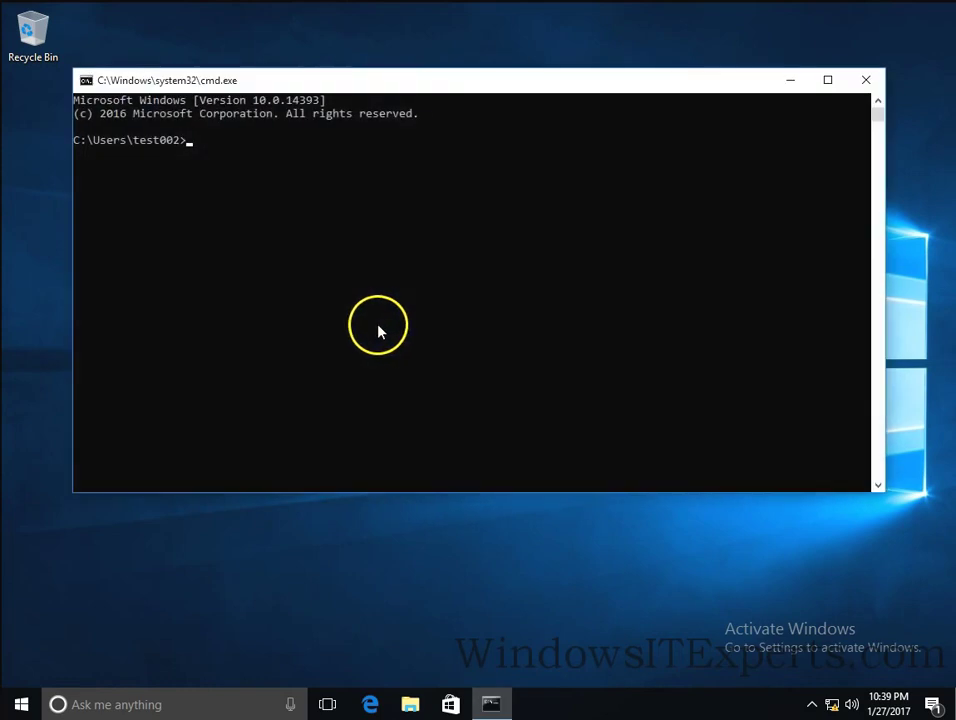
# Step: Confirm the Start power menu still offers Sleep, Shut down and Restart before the refresh
pyautogui.click(22, 705)
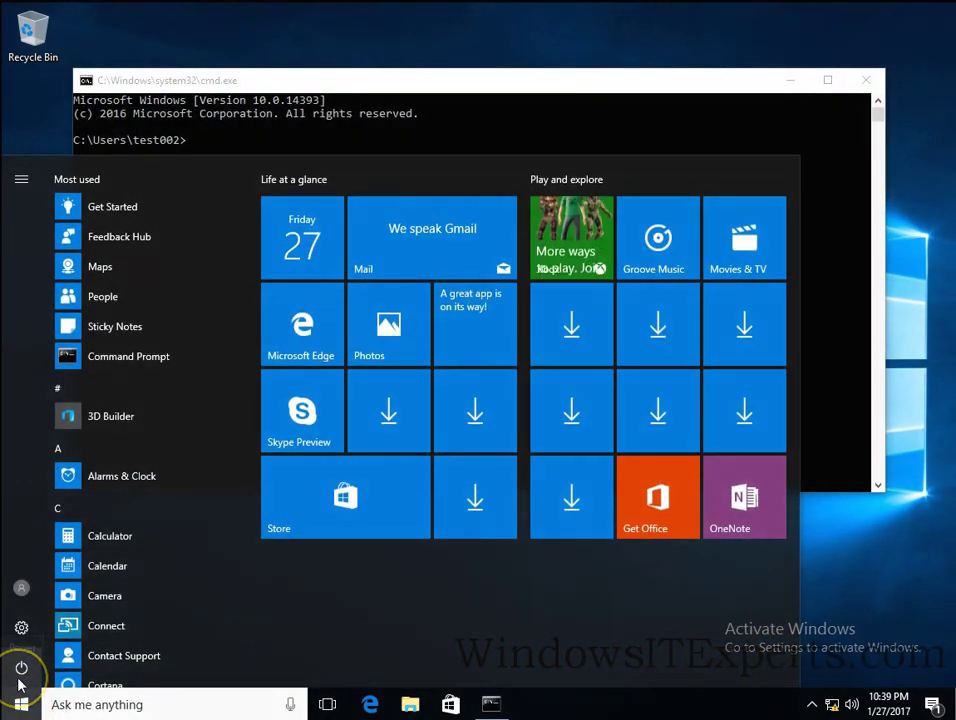
pyautogui.click(21, 668)
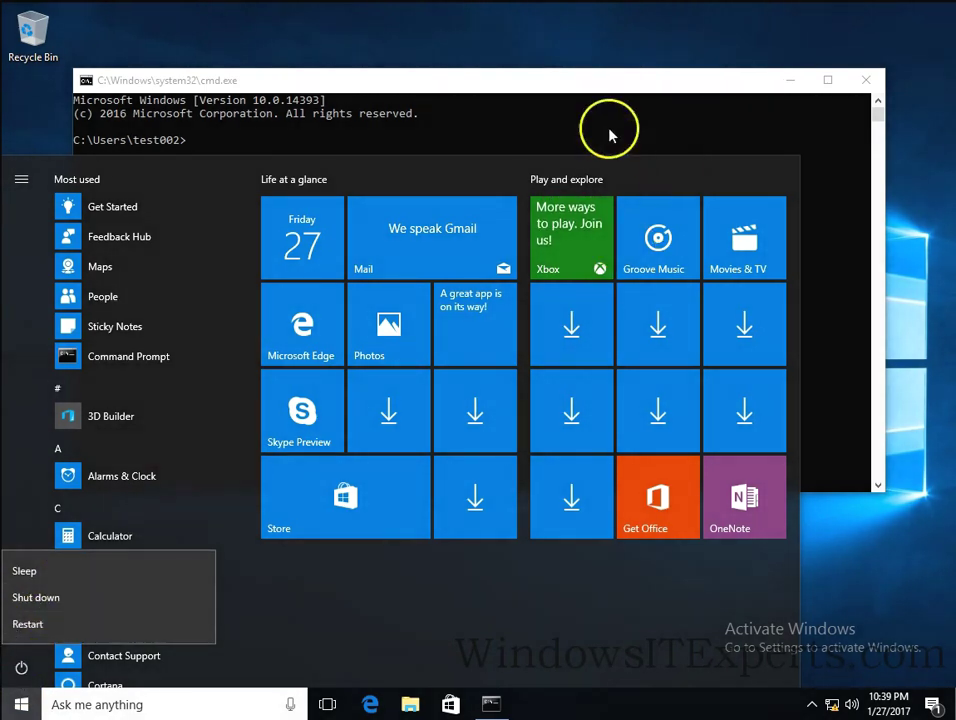
pyautogui.click(540, 124)
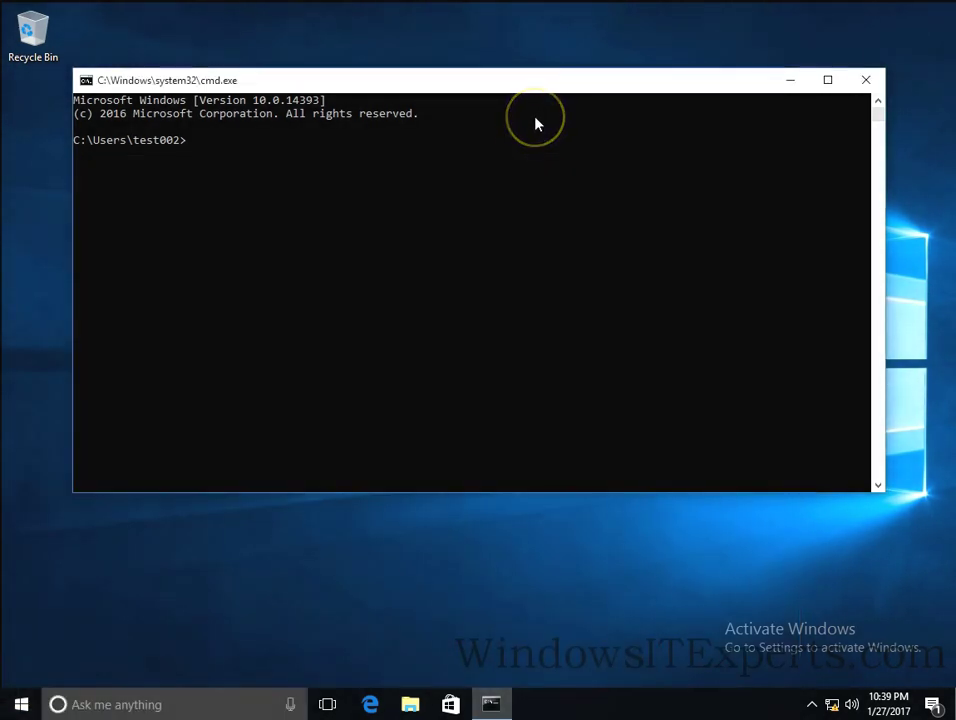
# Step: Run gpupdate /force in the Command Prompt
pyautogui.write('gpupd')
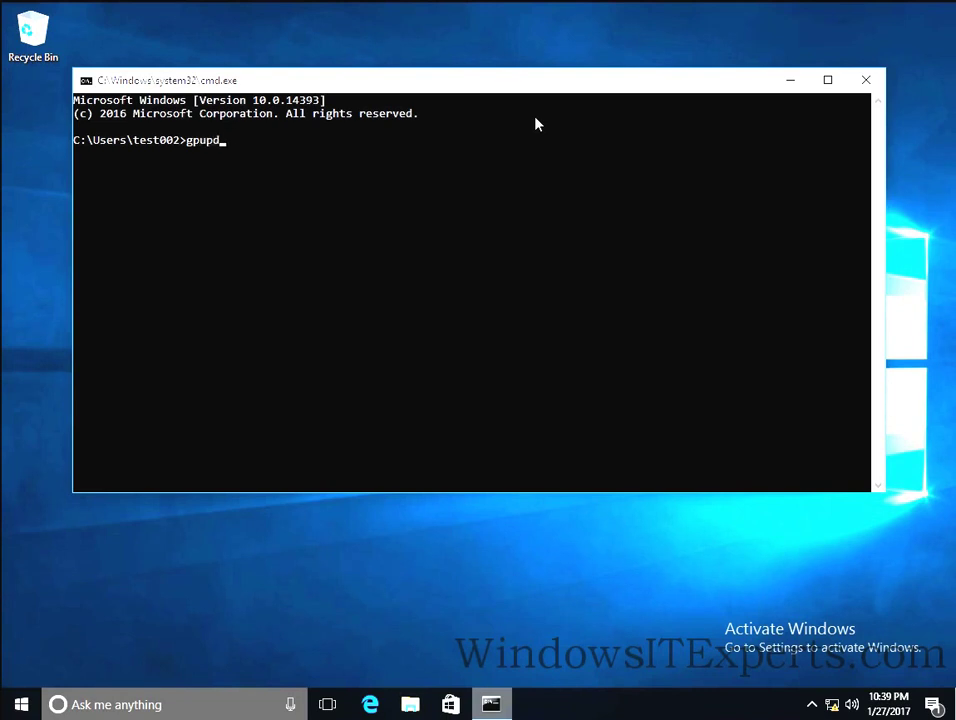
pyautogui.write('ate /force')
pyautogui.press('Return')
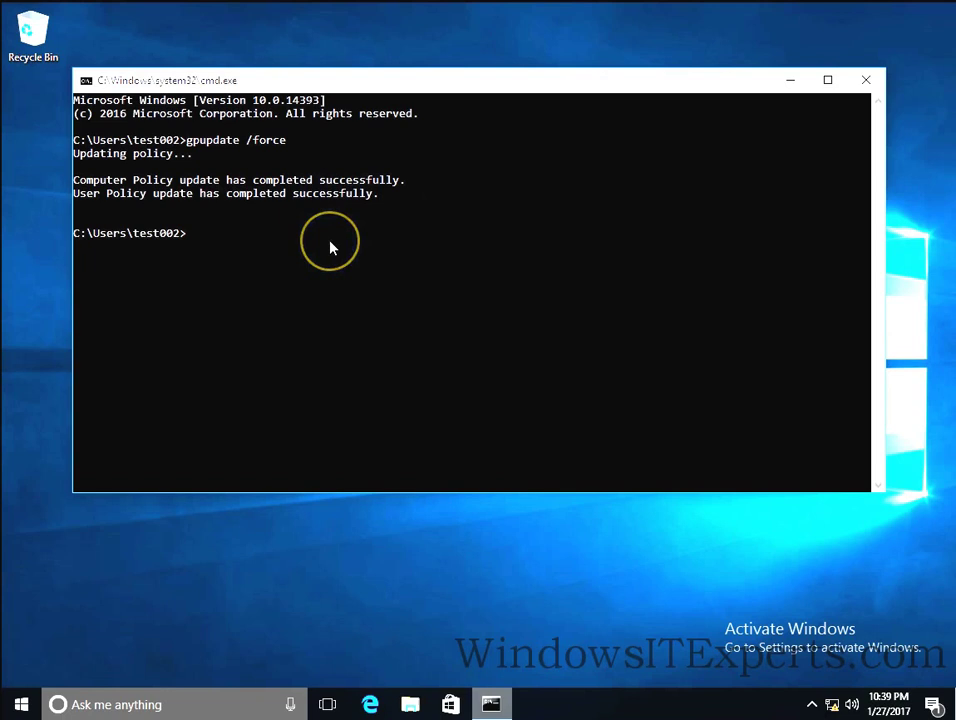
# Step: Verify the Start power flyout is now empty, with no Sleep, Shut down or Restart
pyautogui.click(21, 707)
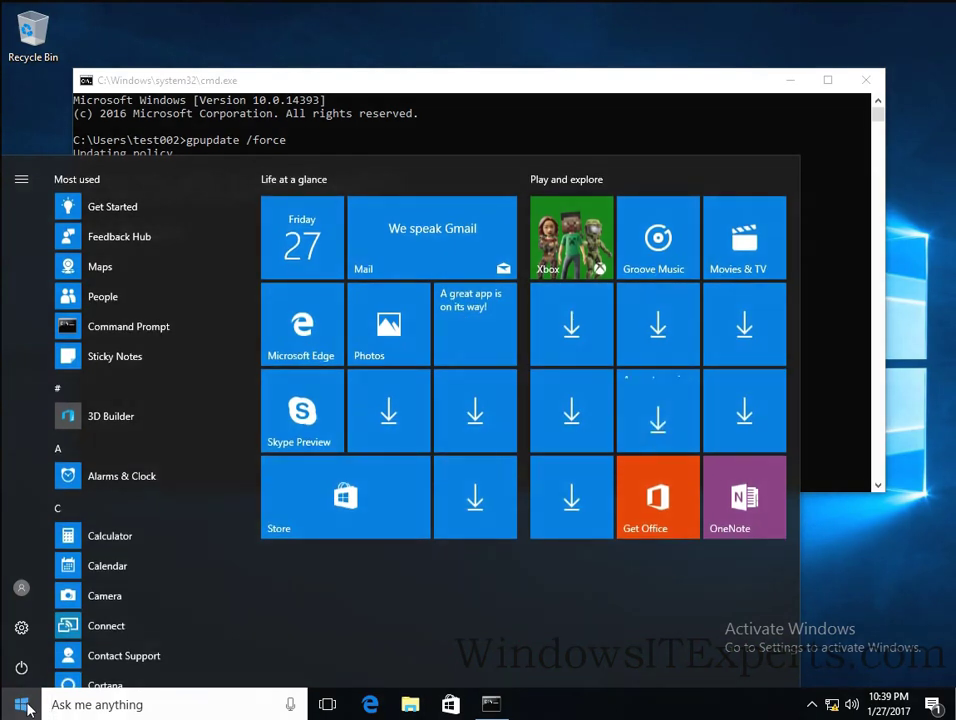
pyautogui.click(19, 668)
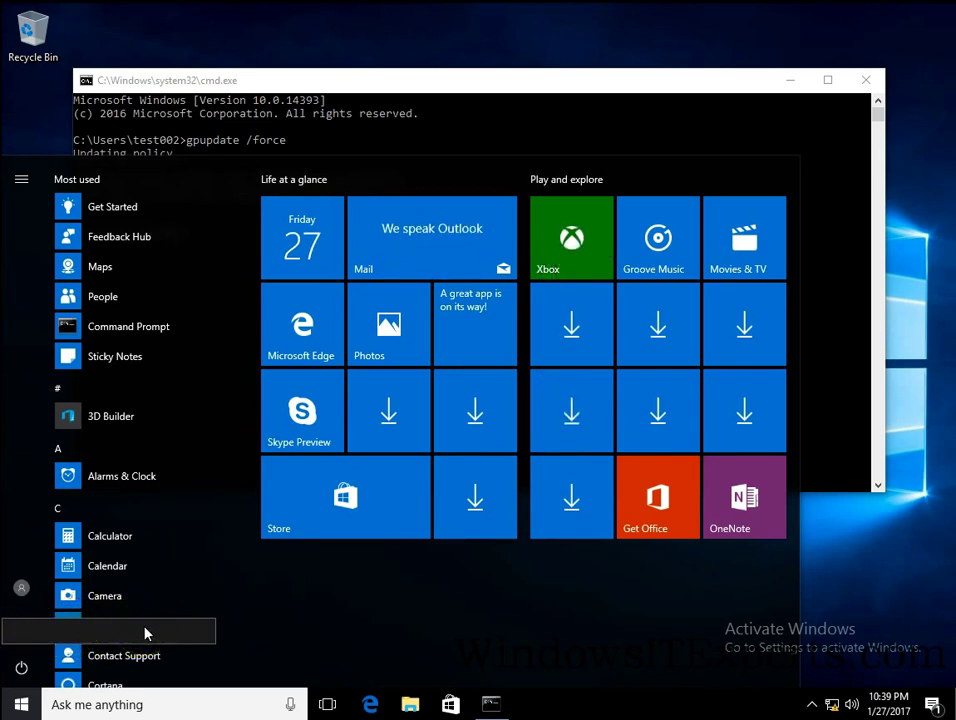
pyautogui.click(21, 587)
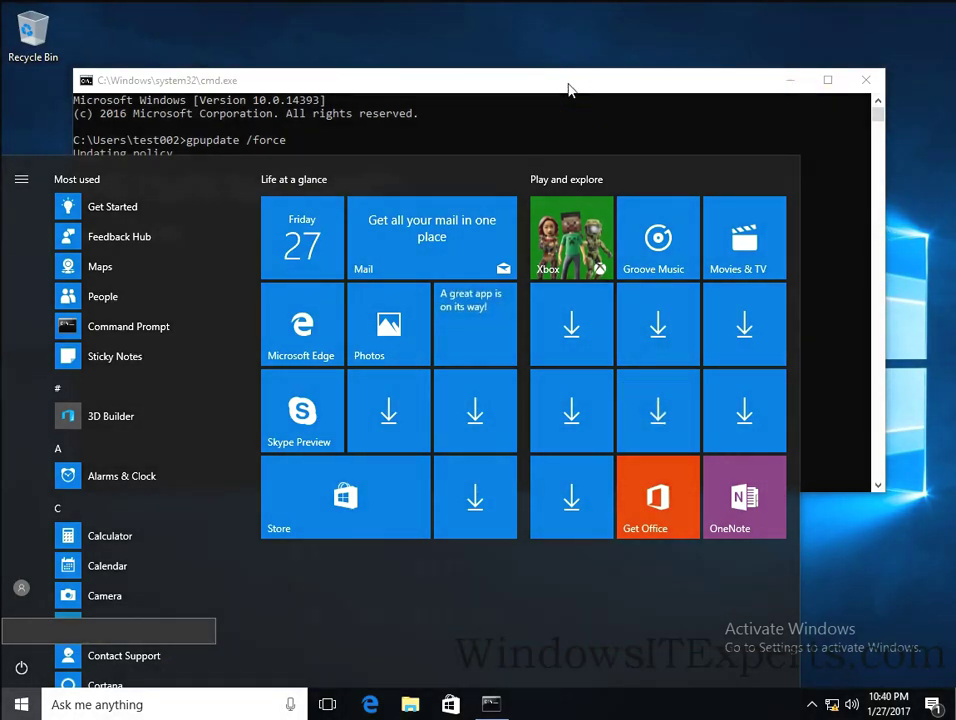
# Step: Dismiss the Start menu to return to the successful gpupdate output
pyautogui.click(745, 122)
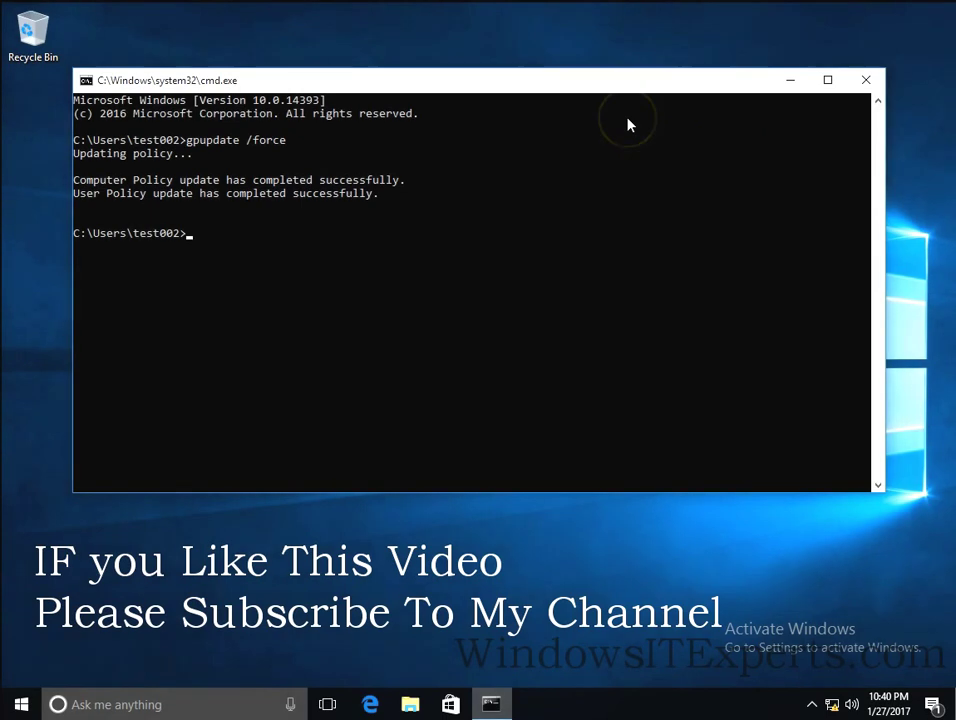